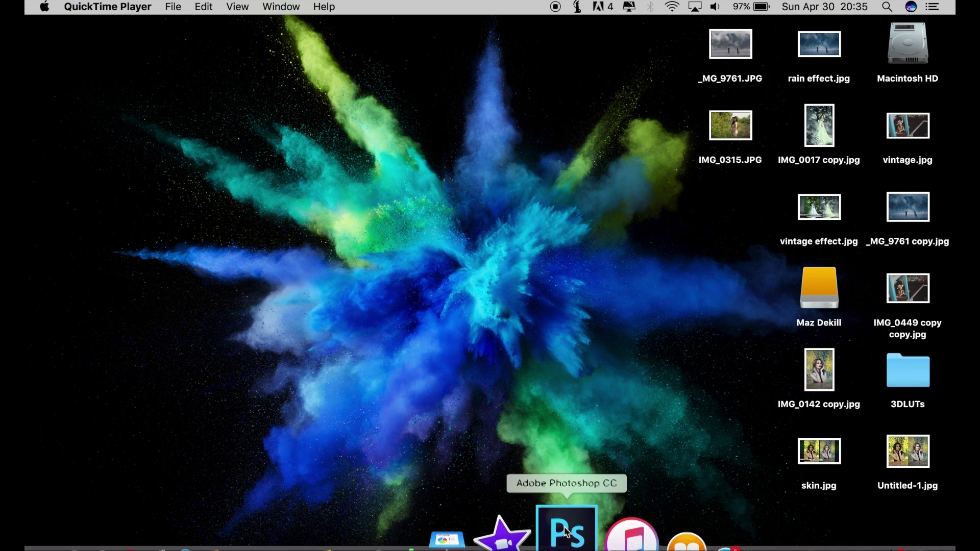
- Launch Photoshop CC from the Dock
{"action": "left_click", "coordinate": [565, 525]}
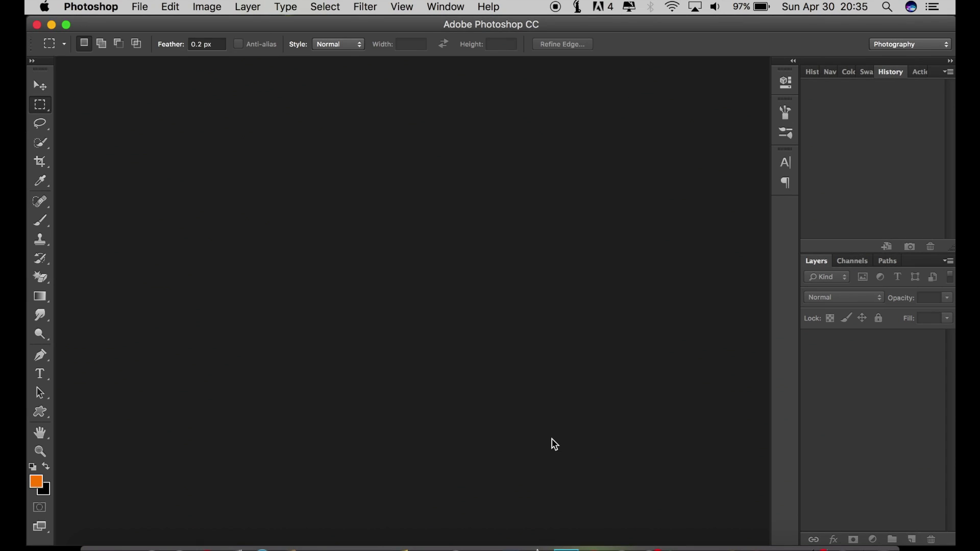
- Open IMG_0315.JPG from the Desktop folder
{"action": "left_click", "coordinate": [40, 85]}
{"action": "left_click", "coordinate": [146, 6]}
{"action": "left_click", "coordinate": [155, 37]}
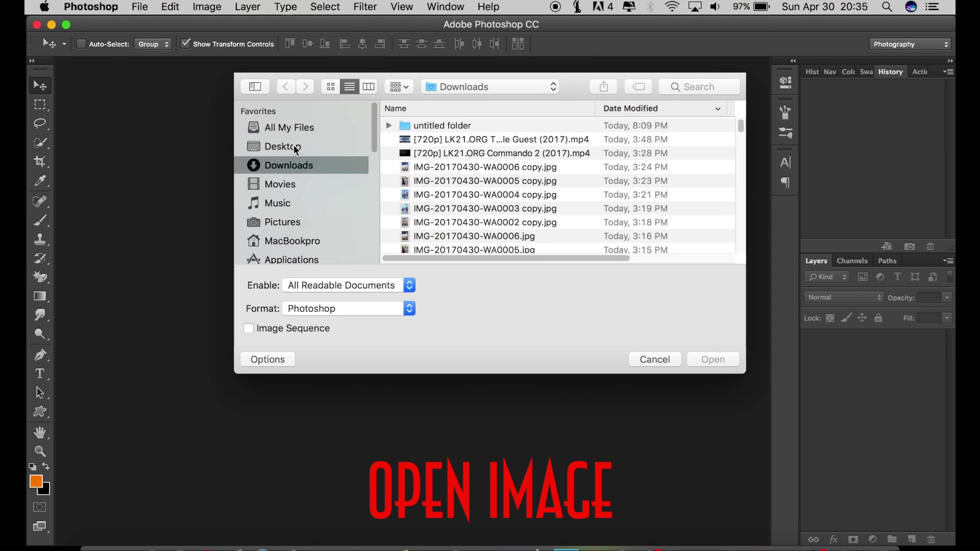
{"action": "left_click", "coordinate": [294, 147]}
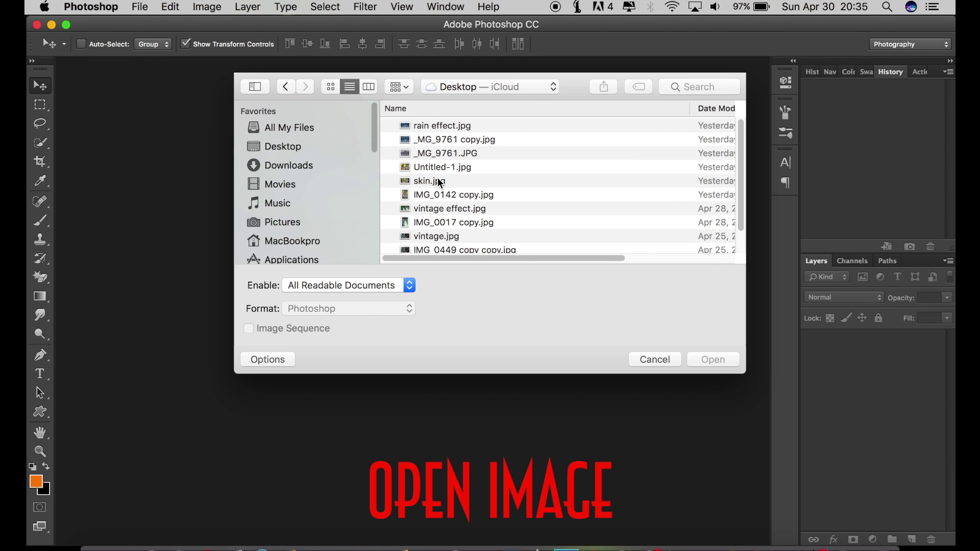
{"action": "scroll", "coordinate": [443, 173], "scroll_direction": "down", "scroll_amount": 2}
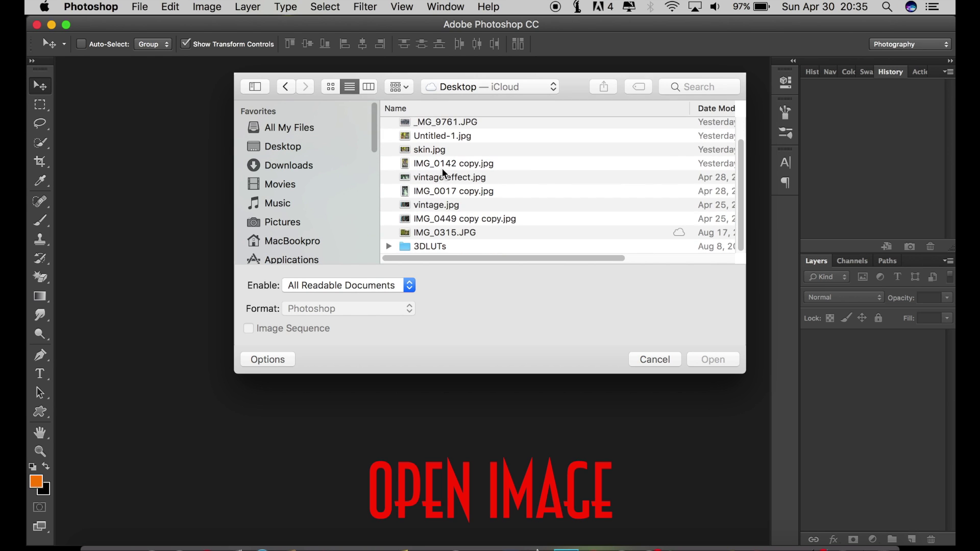
{"action": "left_click", "coordinate": [451, 232]}
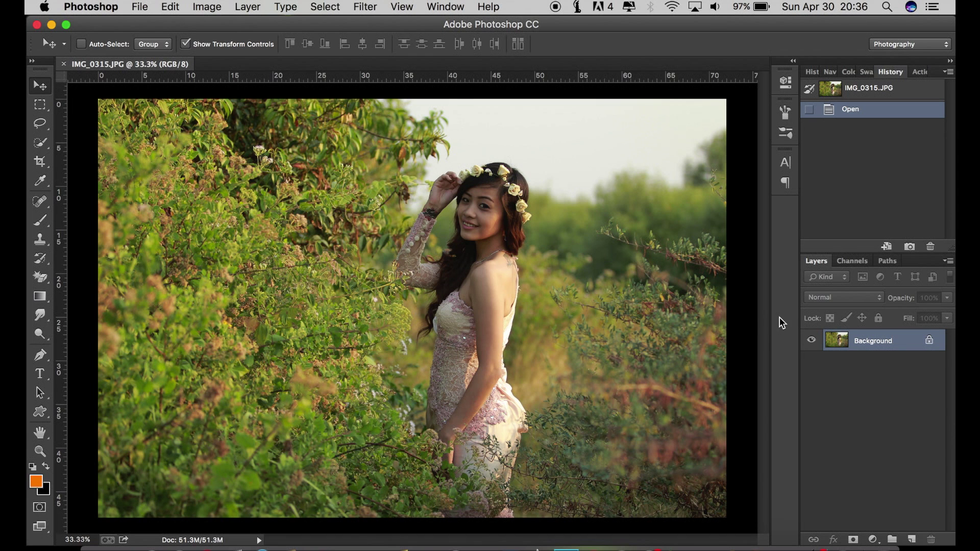
- Add a Color Lookup adjustment layer using the 2Strip.look 3DLUT file
{"action": "left_click", "coordinate": [873, 539]}
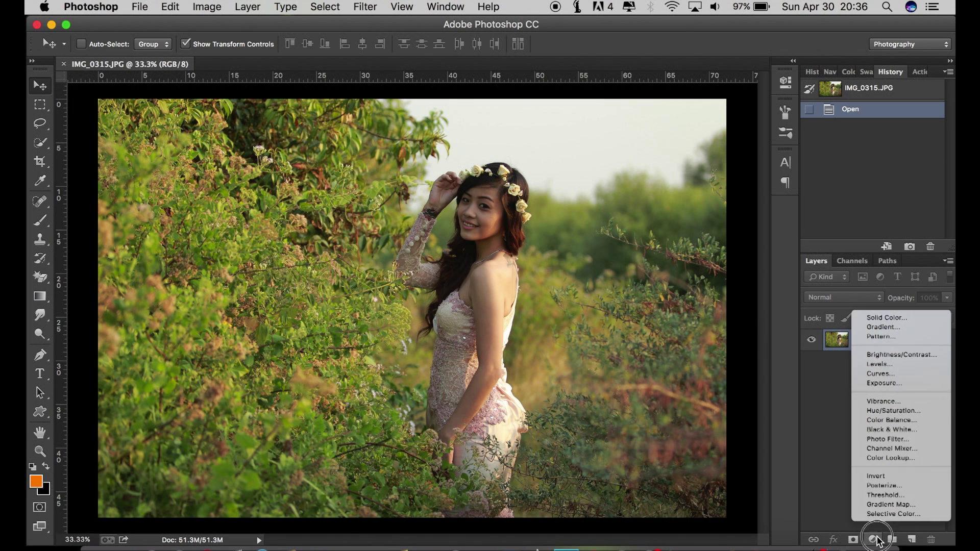
{"action": "left_click", "coordinate": [911, 458]}
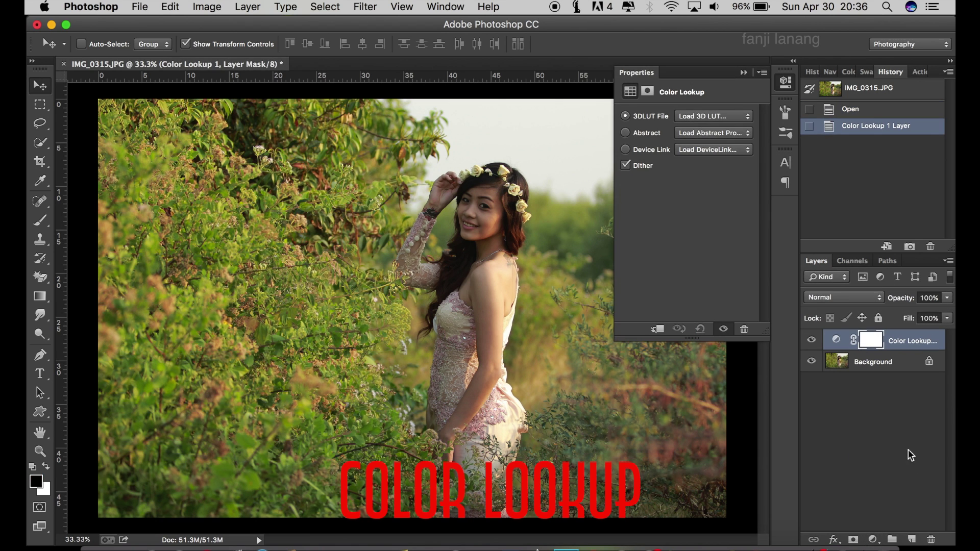
{"action": "left_click", "coordinate": [720, 117]}
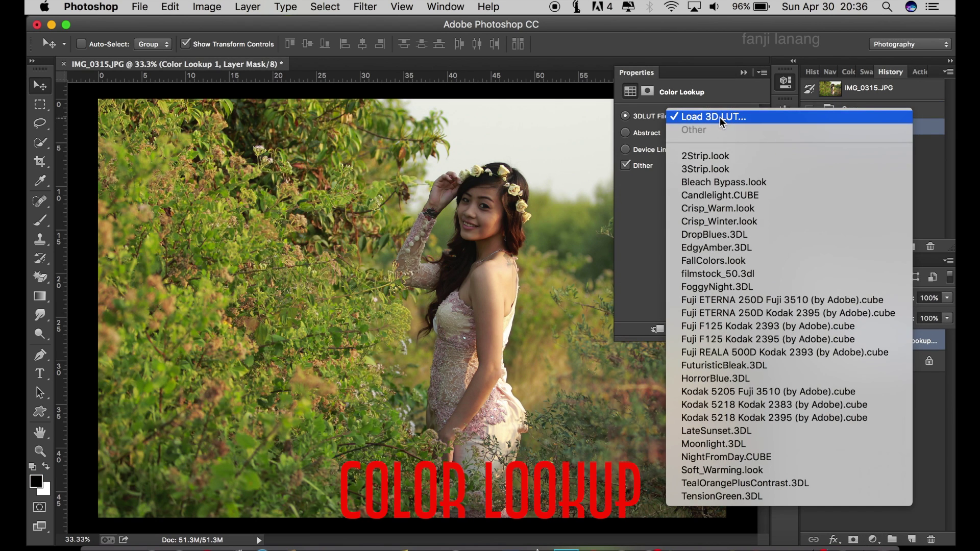
{"action": "left_click", "coordinate": [722, 161]}
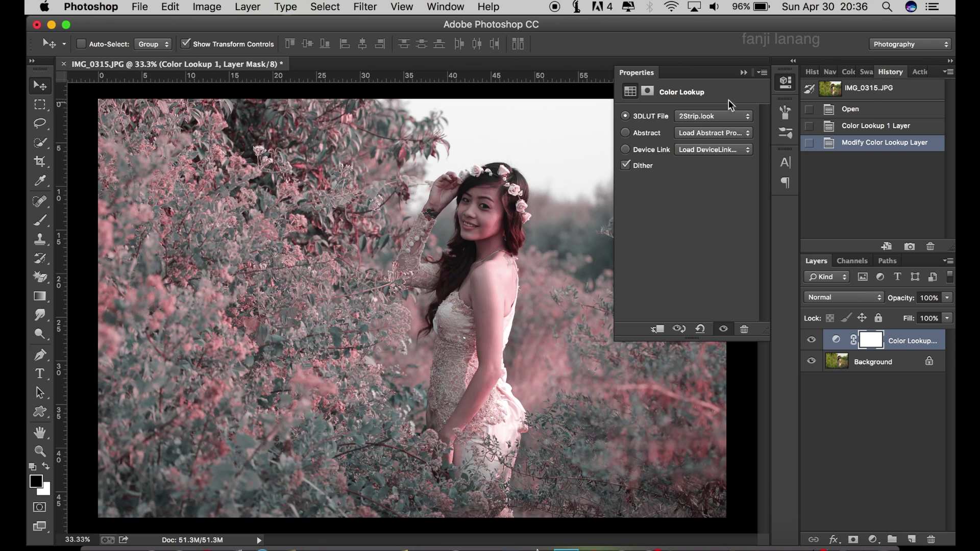
{"action": "left_click", "coordinate": [743, 72]}
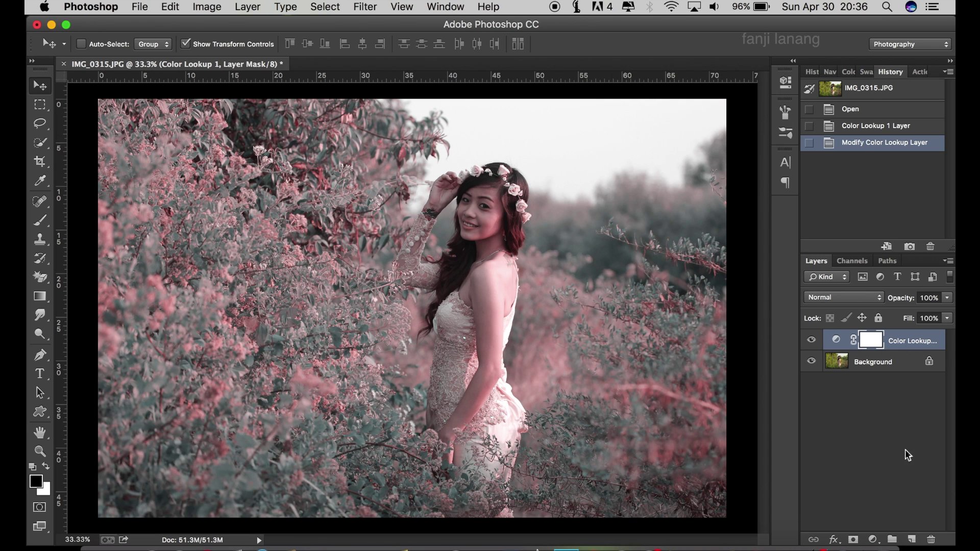
- Add a new layer and set the Gradient Tool to Foreground to Transparent
{"action": "left_click", "coordinate": [911, 539]}
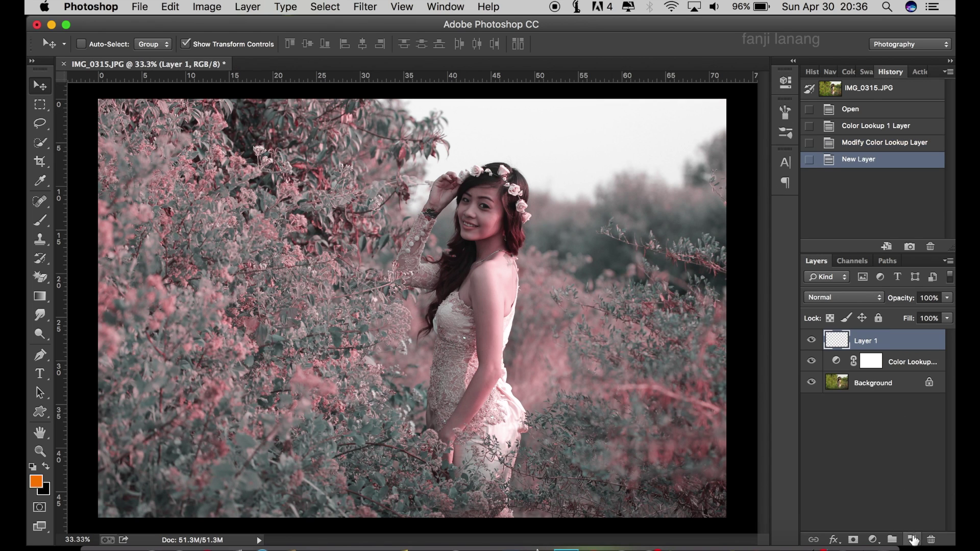
{"action": "left_click", "coordinate": [41, 300]}
{"action": "left_click", "coordinate": [70, 293]}
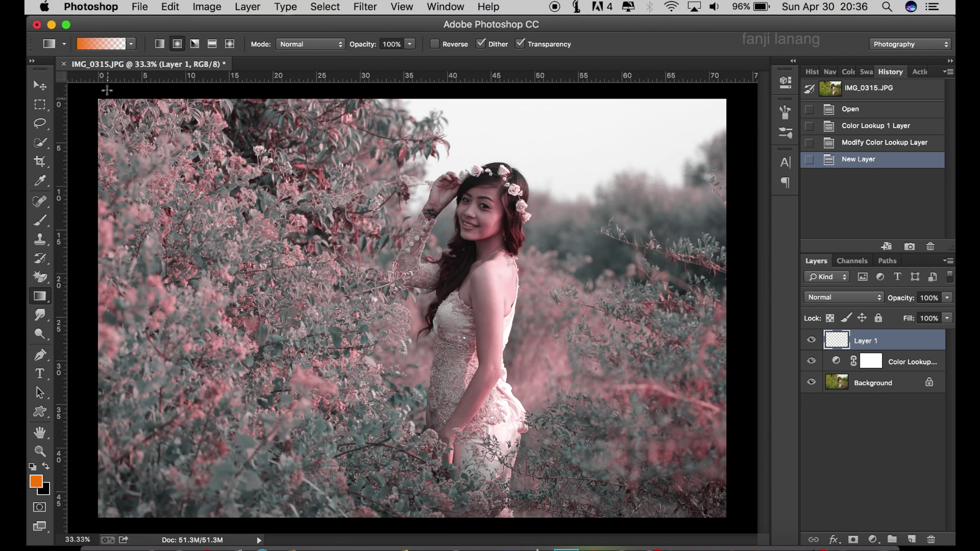
{"action": "left_click", "coordinate": [101, 44]}
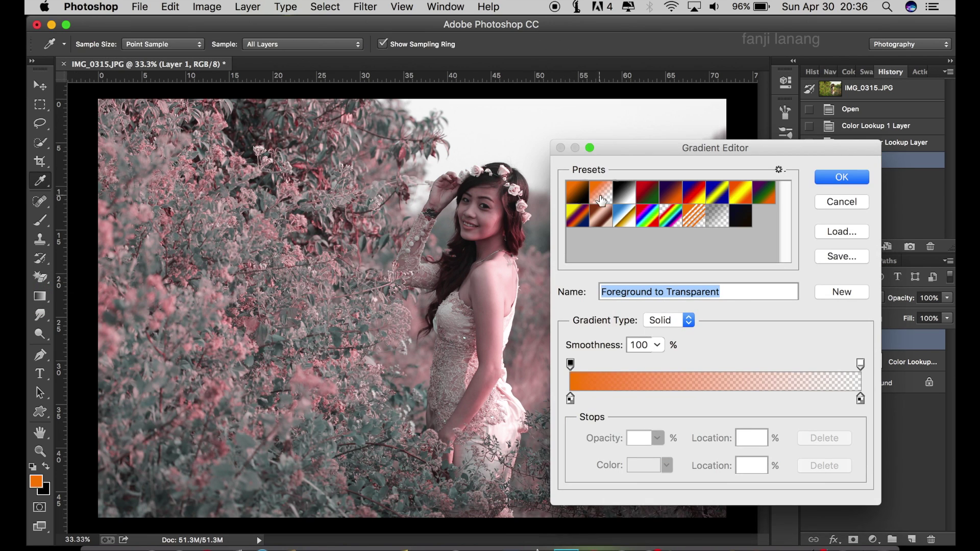
{"action": "left_click", "coordinate": [841, 177]}
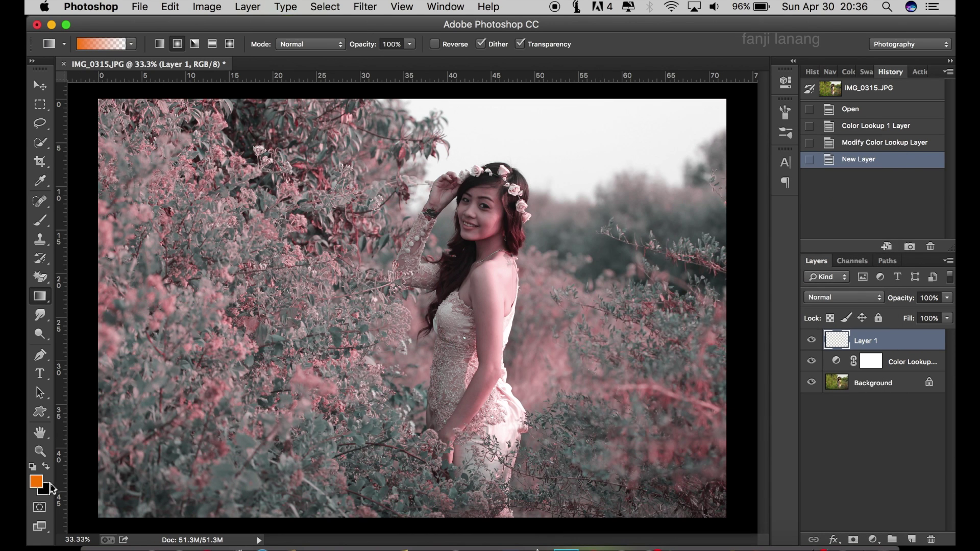
- Set the foreground to orange ff9c00 and draw a gradient from the top right inward
{"action": "left_click", "coordinate": [39, 484]}
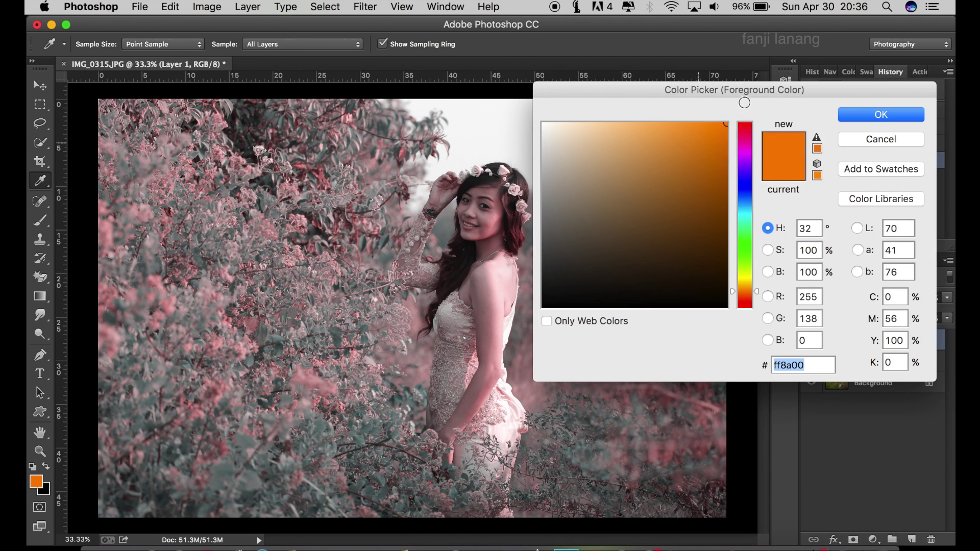
{"action": "left_click_drag", "start_coordinate": [744, 282], "coordinate": [749, 289]}
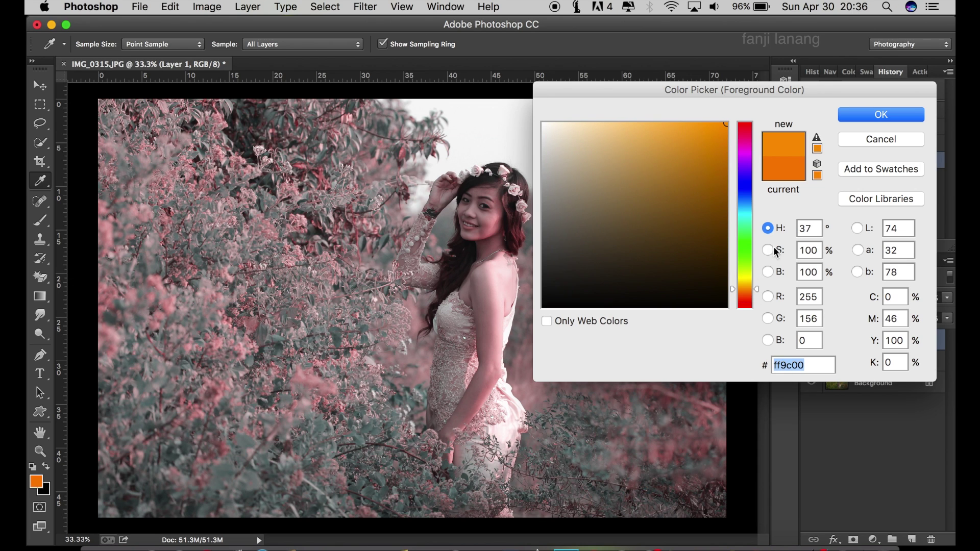
{"action": "left_click", "coordinate": [816, 365]}
{"action": "left_click", "coordinate": [880, 114]}
{"action": "key", "text": "g"}
{"action": "scroll", "coordinate": [668, 169], "scroll_direction": "down", "scroll_amount": 2}
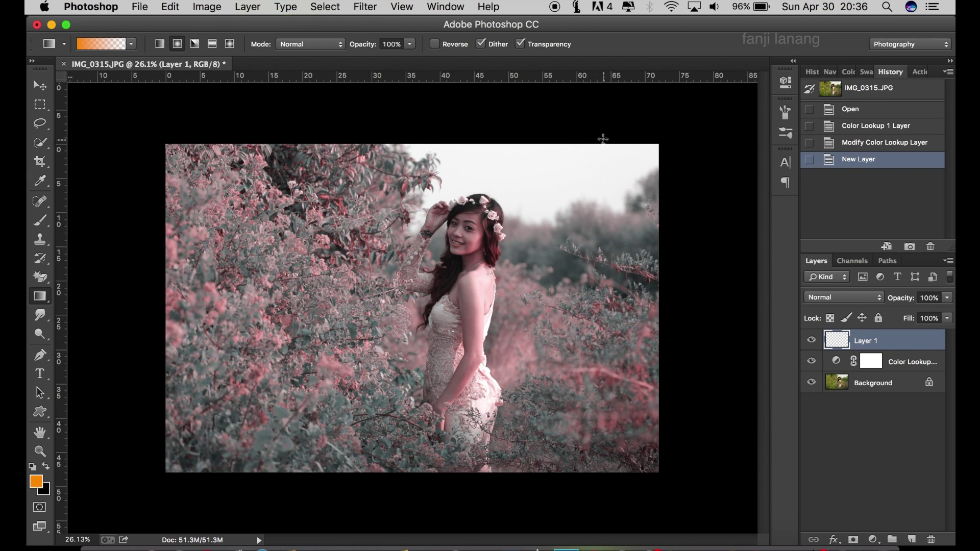
{"action": "mouse_move", "coordinate": [589, 113]}
{"action": "left_mouse_down"}
{"action": "mouse_move", "coordinate": [448, 330]}
{"action": "mouse_move", "coordinate": [462, 322]}
{"action": "left_mouse_up"}
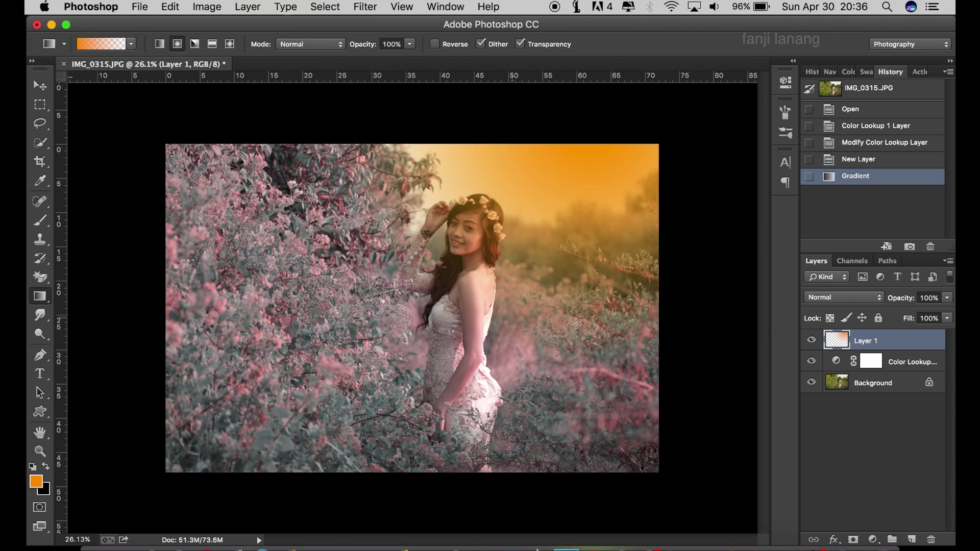
- Set Layer 1 to Screen blend mode and add a white layer mask
{"action": "left_click", "coordinate": [837, 297]}
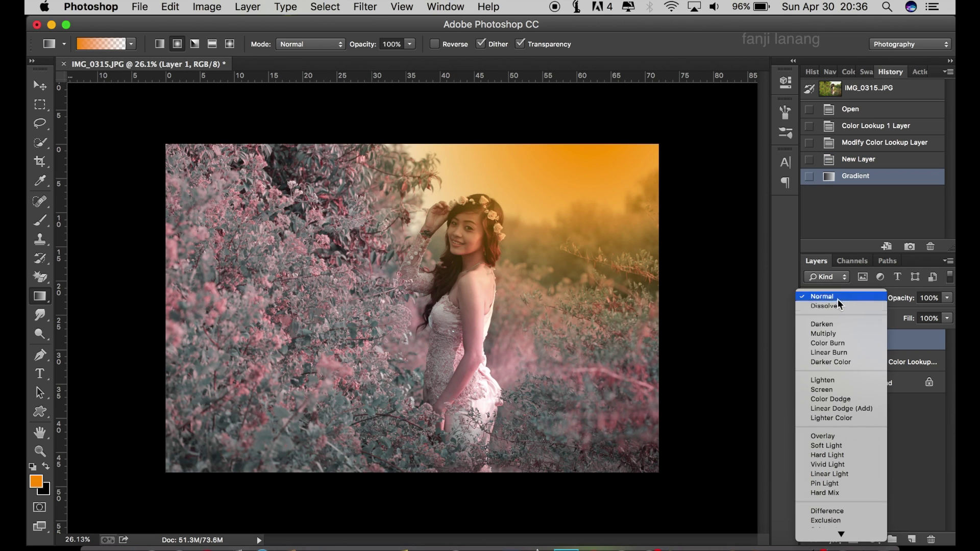
{"action": "left_click", "coordinate": [853, 389]}
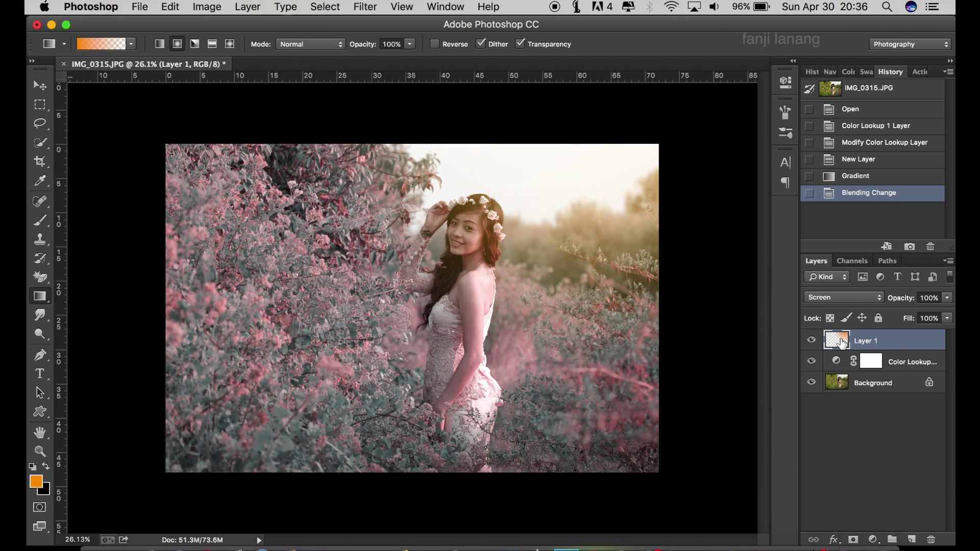
{"action": "left_click", "coordinate": [854, 537]}
{"action": "left_click", "coordinate": [52, 222]}
- Paint black on the mask at 31% brush opacity over her face and dress
{"action": "left_click", "coordinate": [75, 218]}
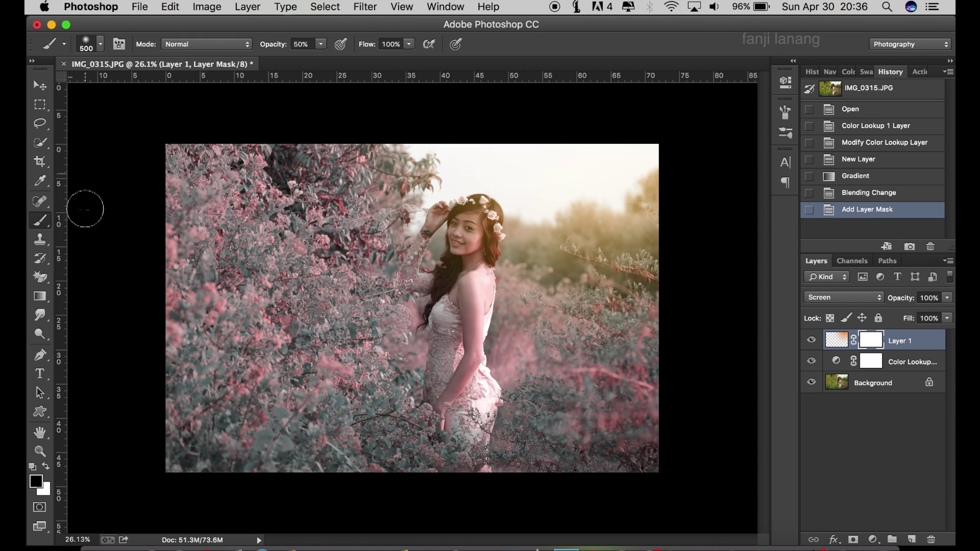
{"action": "left_click", "coordinate": [47, 468]}
{"action": "left_click", "coordinate": [321, 44]}
{"action": "left_click_drag", "start_coordinate": [325, 58], "coordinate": [309, 59]}
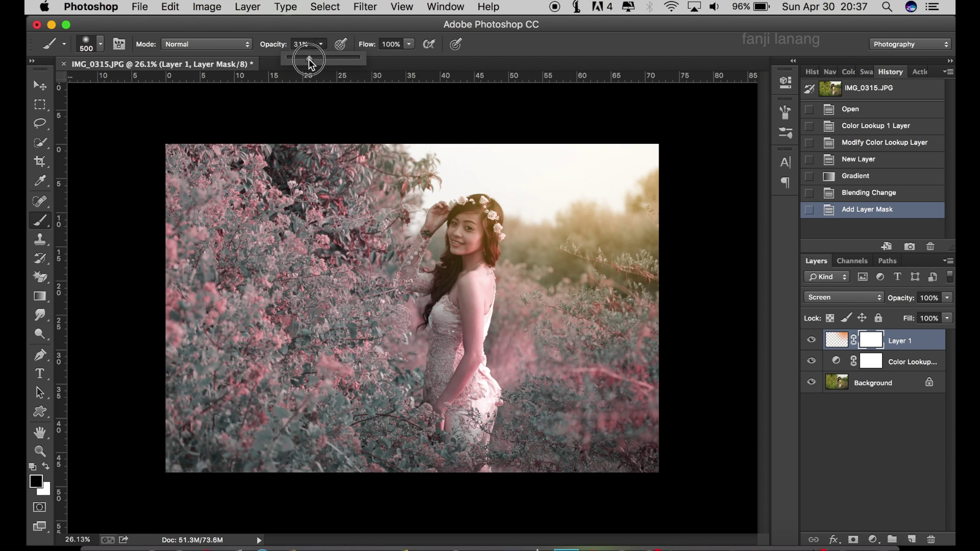
{"action": "left_click", "coordinate": [462, 227]}
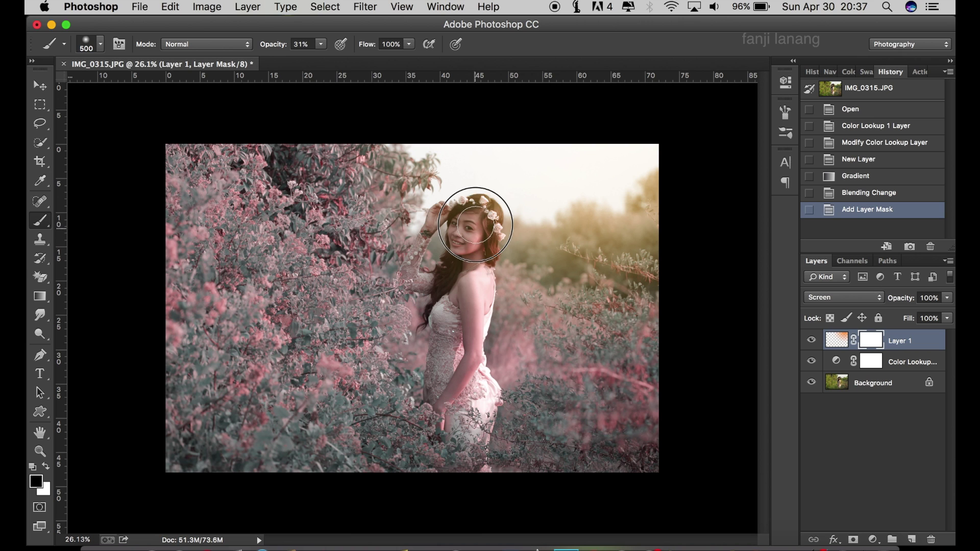
{"action": "left_click_drag", "start_coordinate": [471, 226], "coordinate": [471, 323]}
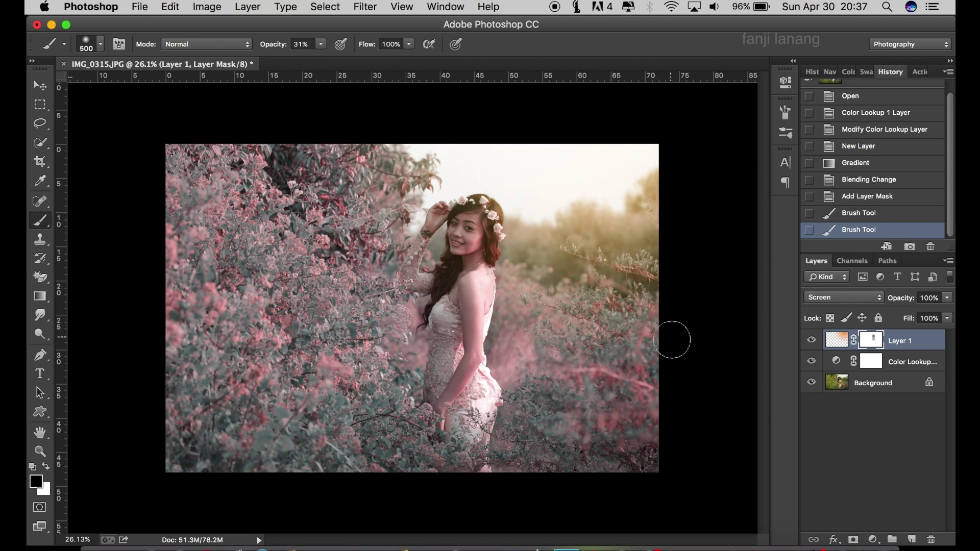
- Add a Curves layer lifting the RGB midpoint from 131 to 189
{"action": "left_click", "coordinate": [872, 540]}
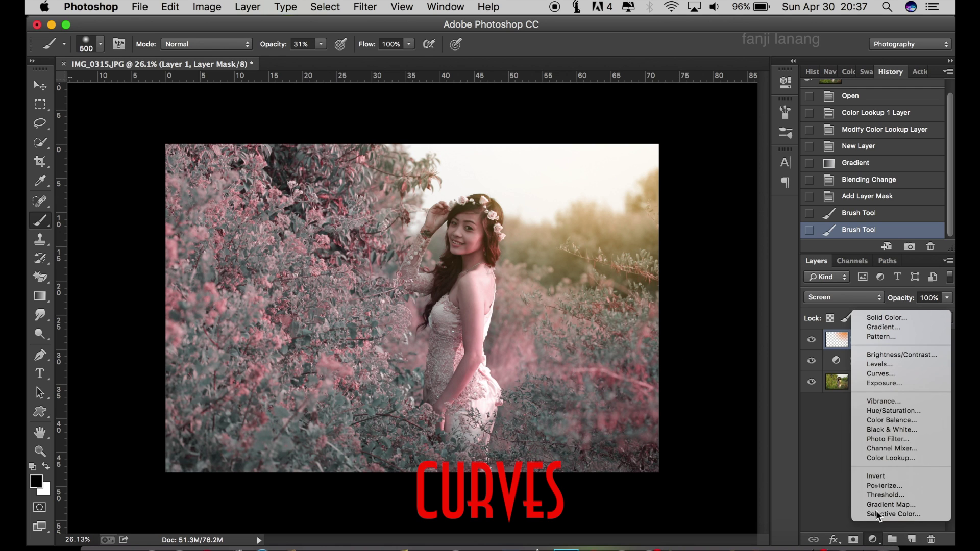
{"action": "left_click", "coordinate": [877, 372]}
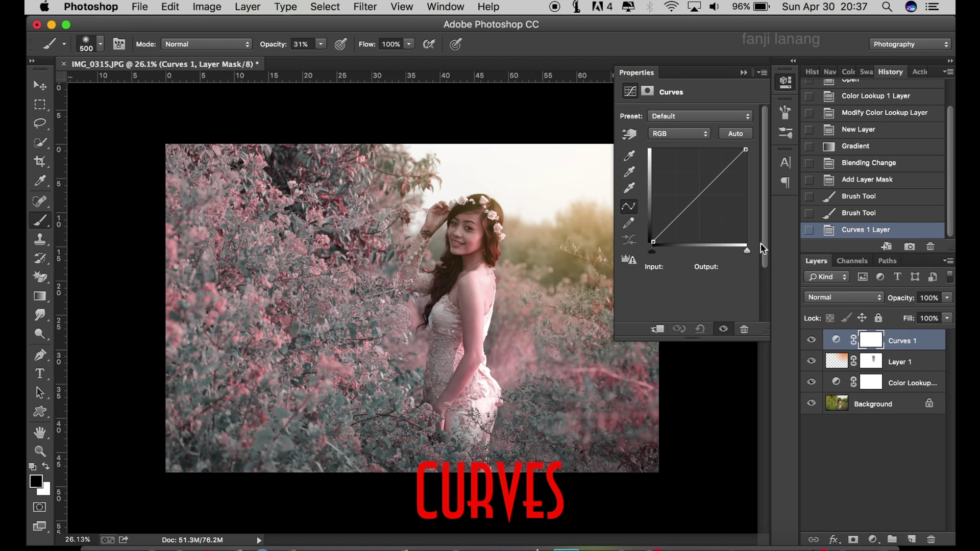
{"action": "left_click_drag", "start_coordinate": [700, 192], "coordinate": [703, 175]}
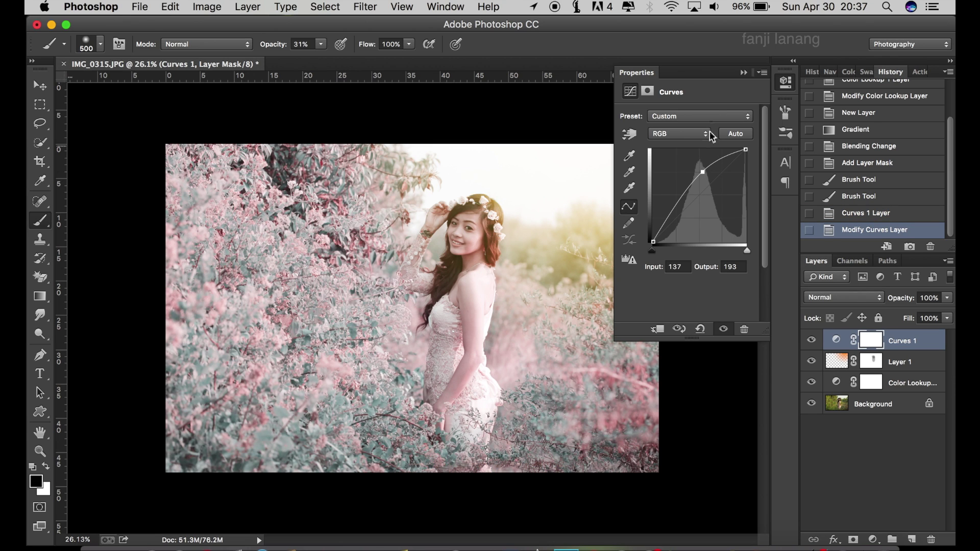
{"action": "left_click_drag", "start_coordinate": [703, 172], "coordinate": [700, 173]}
{"action": "left_click", "coordinate": [745, 73]}
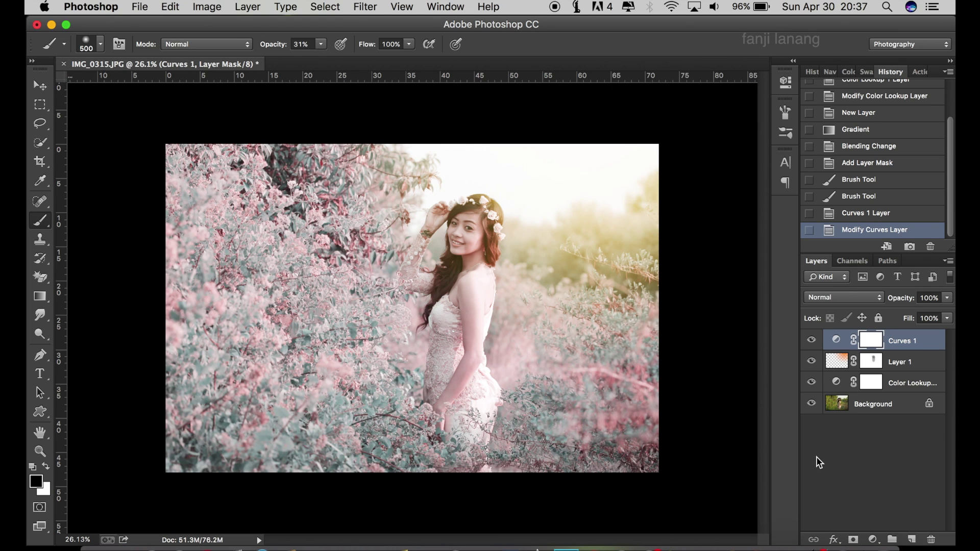
{"action": "left_click", "coordinate": [873, 538]}
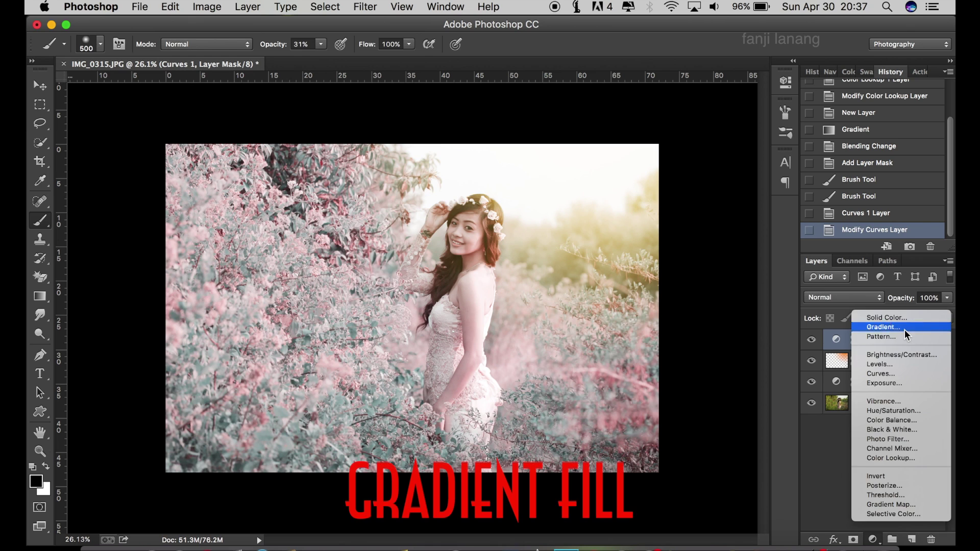
- Add a reversed, radial Gradient Fill layer centred on the girl
{"action": "left_click", "coordinate": [902, 328]}
{"action": "left_click", "coordinate": [719, 352]}
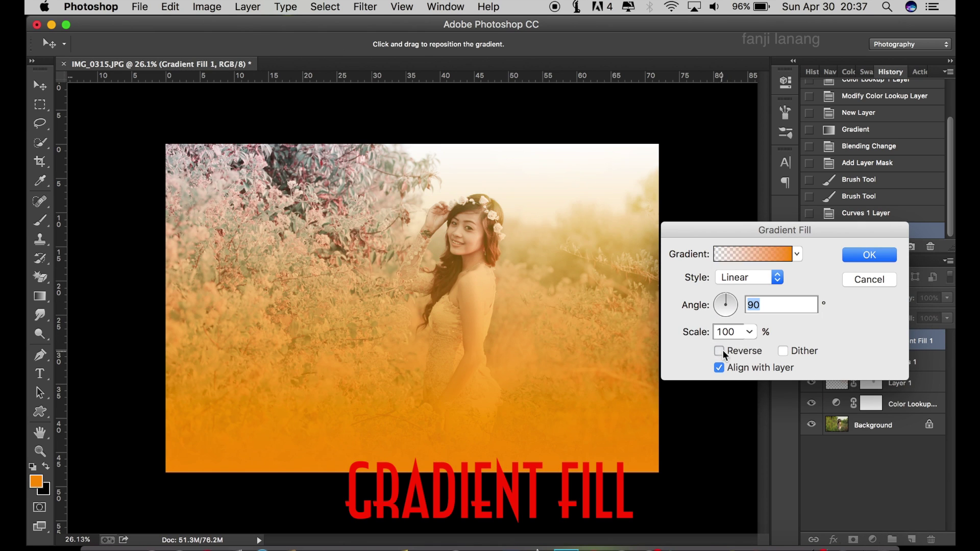
{"action": "left_click", "coordinate": [752, 277]}
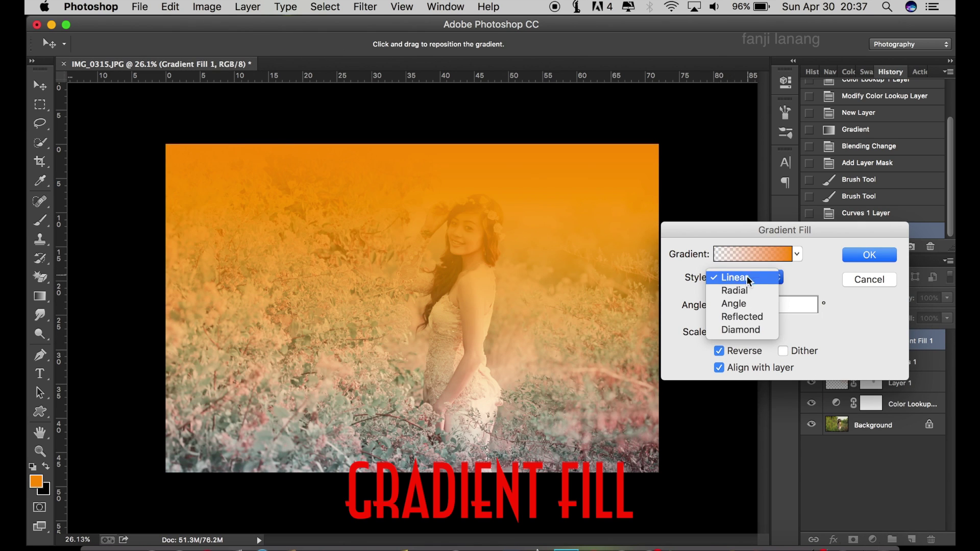
{"action": "left_click", "coordinate": [745, 291]}
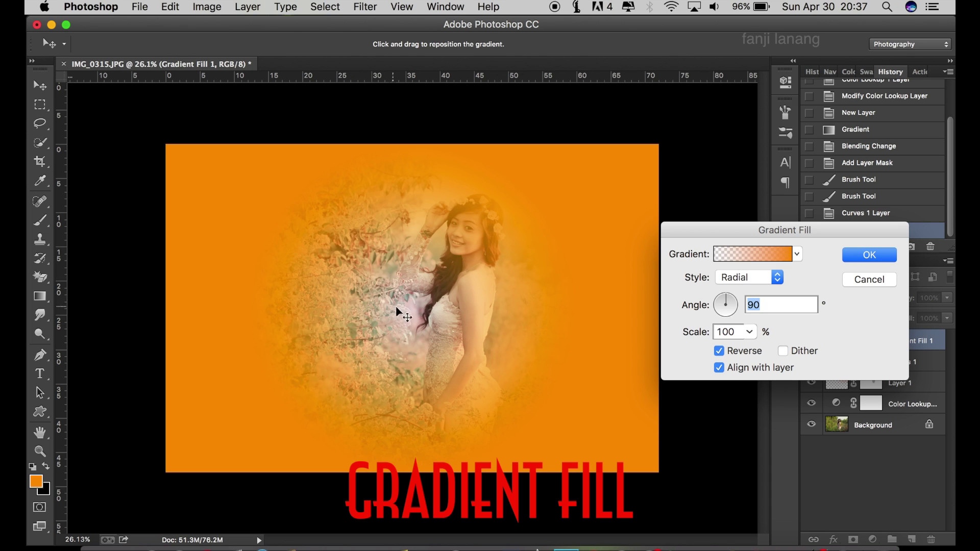
{"action": "left_click_drag", "start_coordinate": [398, 311], "coordinate": [460, 245]}
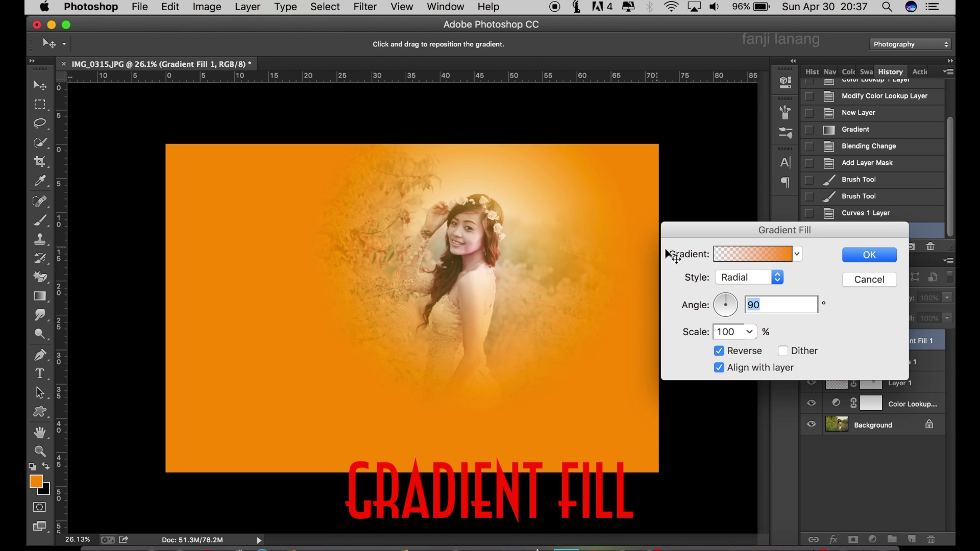
- Give the gradient fill the Neutral Density preset and 228% scale, then confirm
{"action": "left_click", "coordinate": [730, 259]}
{"action": "left_click", "coordinate": [722, 220]}
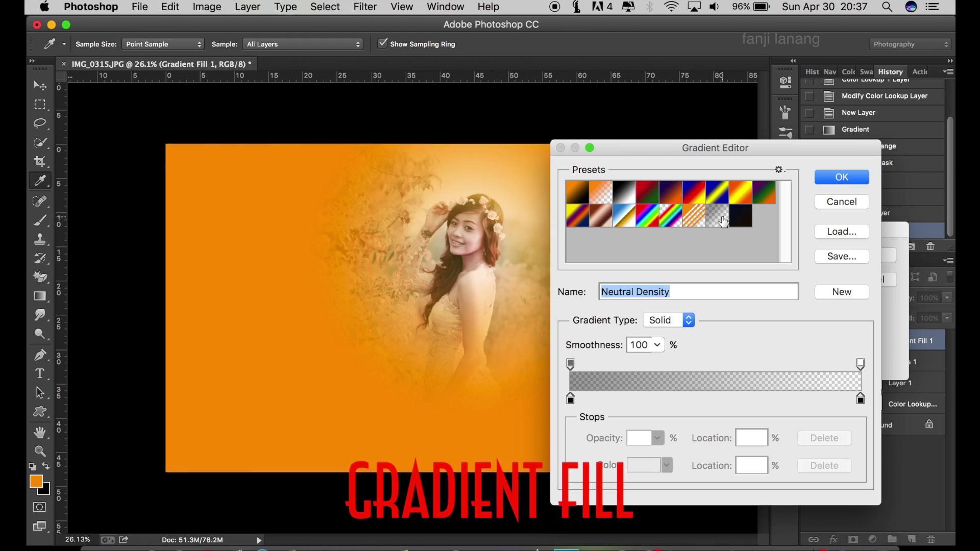
{"action": "left_click", "coordinate": [818, 180]}
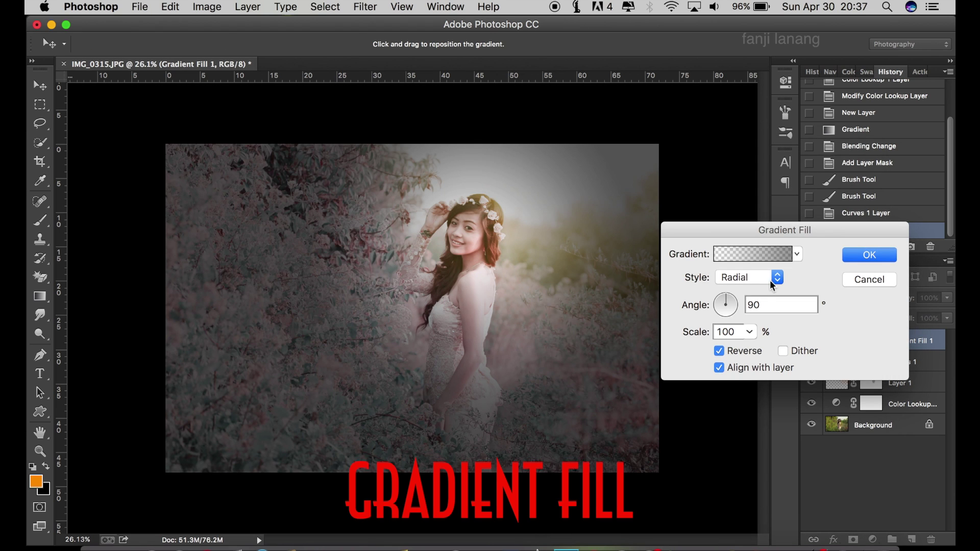
{"action": "left_click", "coordinate": [737, 301]}
{"action": "left_click", "coordinate": [749, 332]}
{"action": "left_click_drag", "start_coordinate": [746, 346], "coordinate": [767, 352]}
{"action": "left_click", "coordinate": [881, 255]}
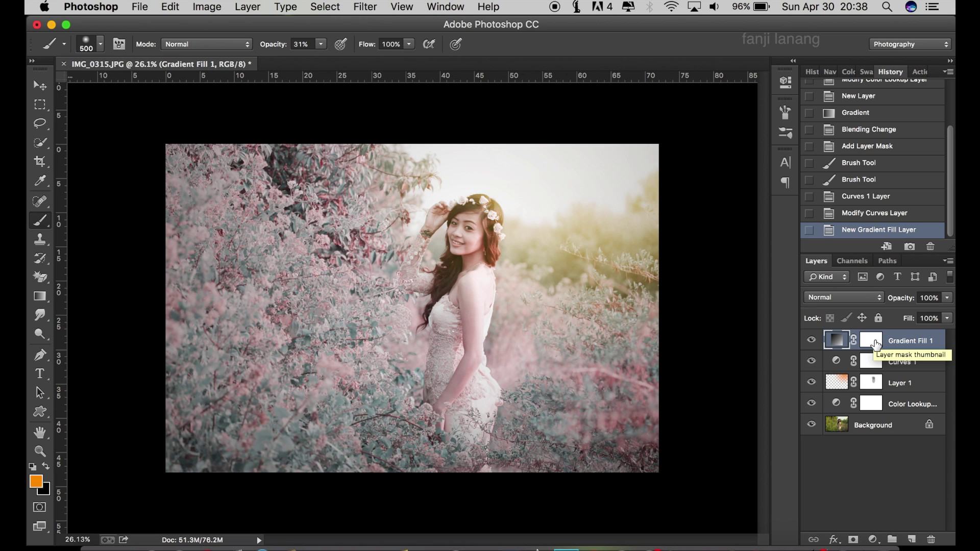
- Add a Hue/Saturation layer targeting Reds from the skin, with Hue +2 and Saturation -5
{"action": "left_click", "coordinate": [874, 539]}
{"action": "left_click", "coordinate": [908, 412]}
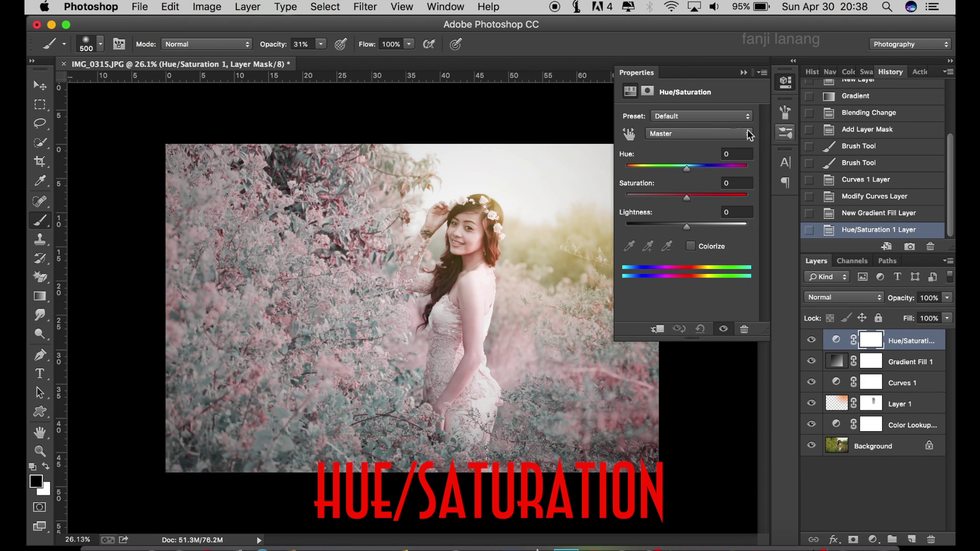
{"action": "left_click", "coordinate": [628, 134]}
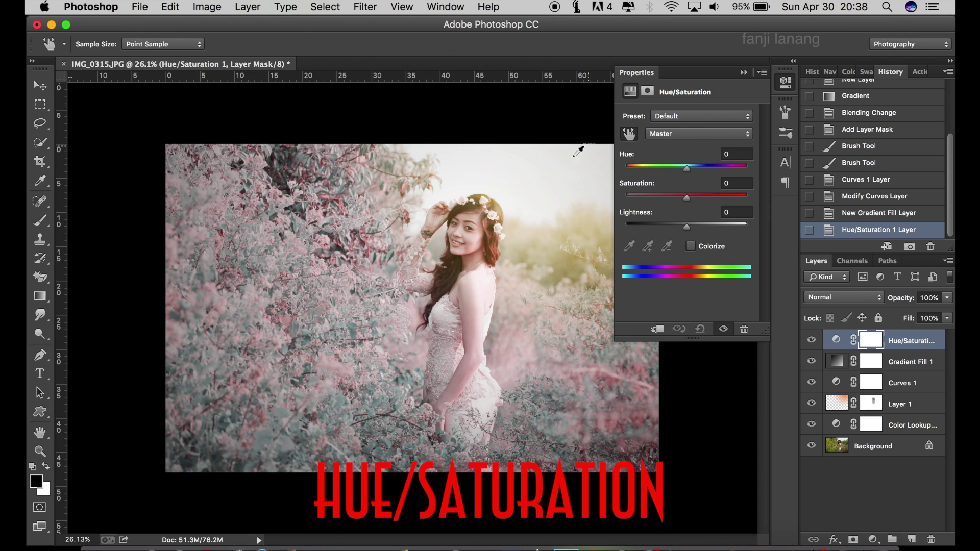
{"action": "left_click", "coordinate": [470, 250]}
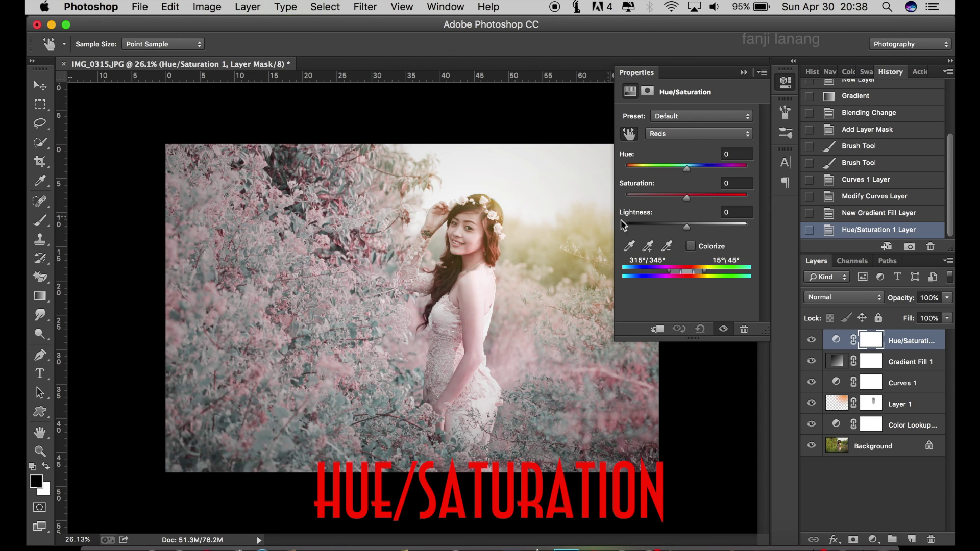
{"action": "left_click_drag", "start_coordinate": [686, 198], "coordinate": [689, 178]}
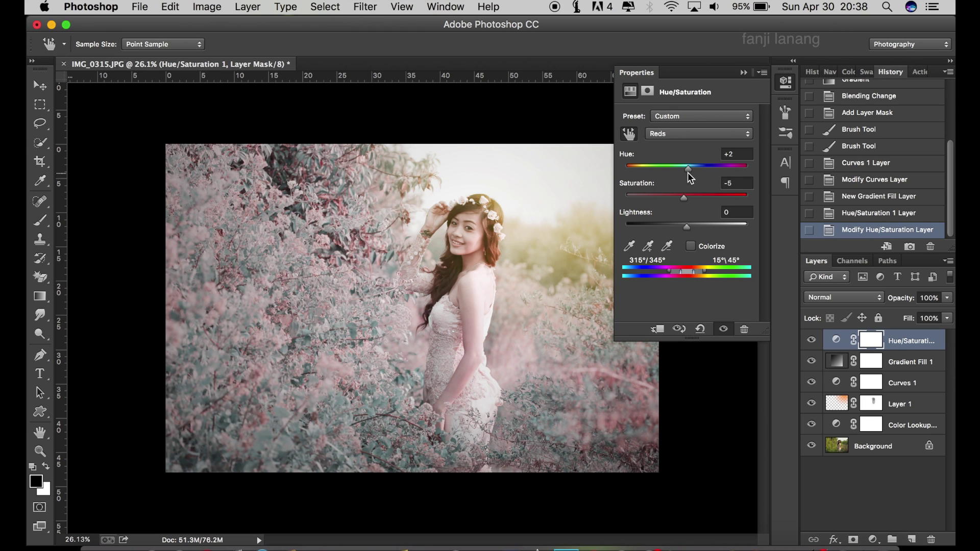
{"action": "left_click", "coordinate": [735, 183]}
{"action": "left_click", "coordinate": [738, 152]}
{"action": "left_click", "coordinate": [747, 75]}
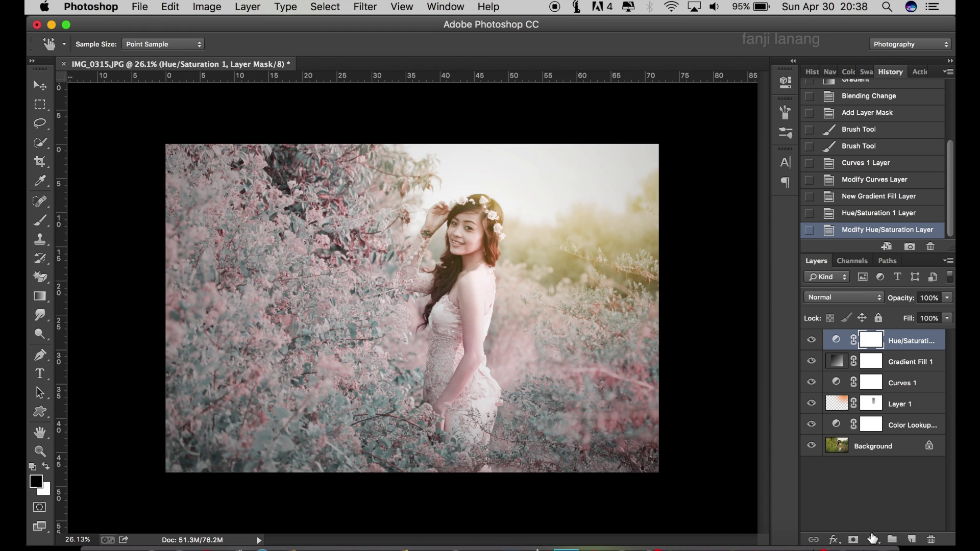
- Add a Curves layer with a raised black point and a 128-to-124 midtone point
{"action": "left_click", "coordinate": [873, 539]}
{"action": "left_click", "coordinate": [886, 374]}
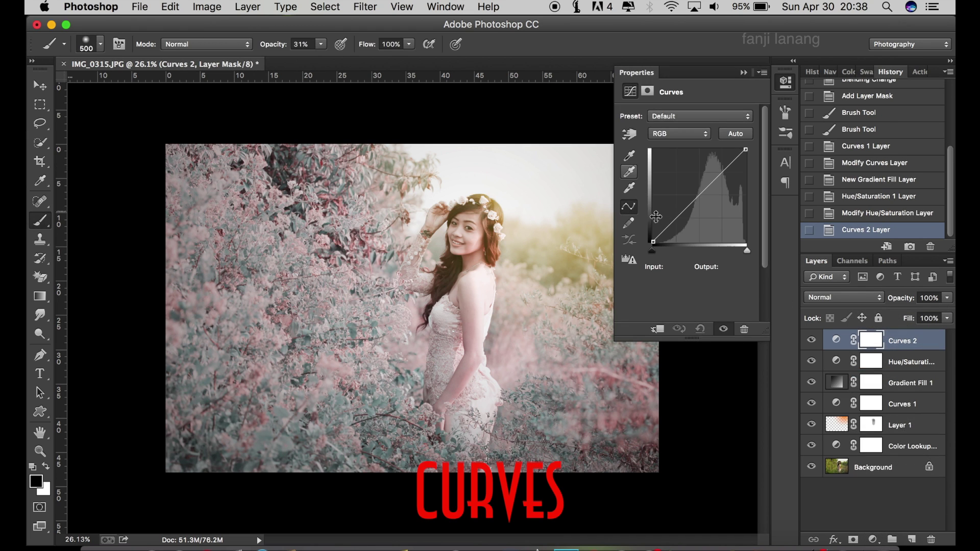
{"action": "mouse_move", "coordinate": [654, 244]}
{"action": "left_mouse_down"}
{"action": "mouse_move", "coordinate": [653, 227]}
{"action": "mouse_move", "coordinate": [677, 219]}
{"action": "left_mouse_up"}
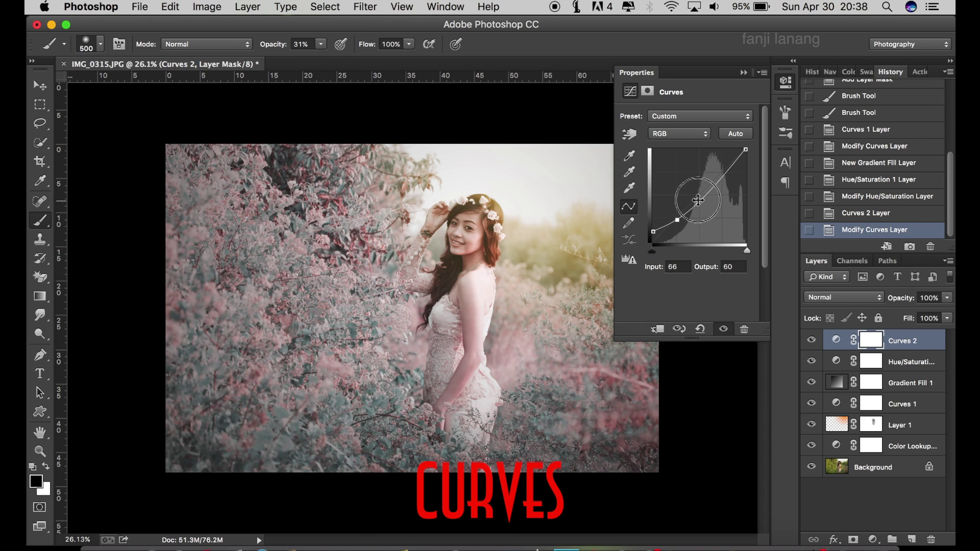
{"action": "left_click", "coordinate": [700, 196]}
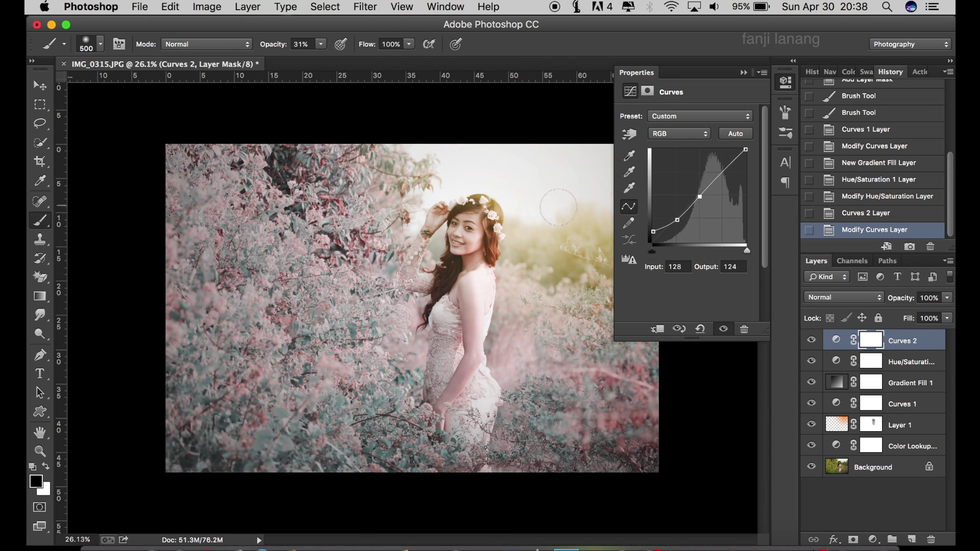
{"action": "scroll", "coordinate": [533, 205], "scroll_direction": "down", "scroll_amount": 5}
{"action": "scroll", "coordinate": [534, 204], "scroll_direction": "up", "scroll_amount": 5}
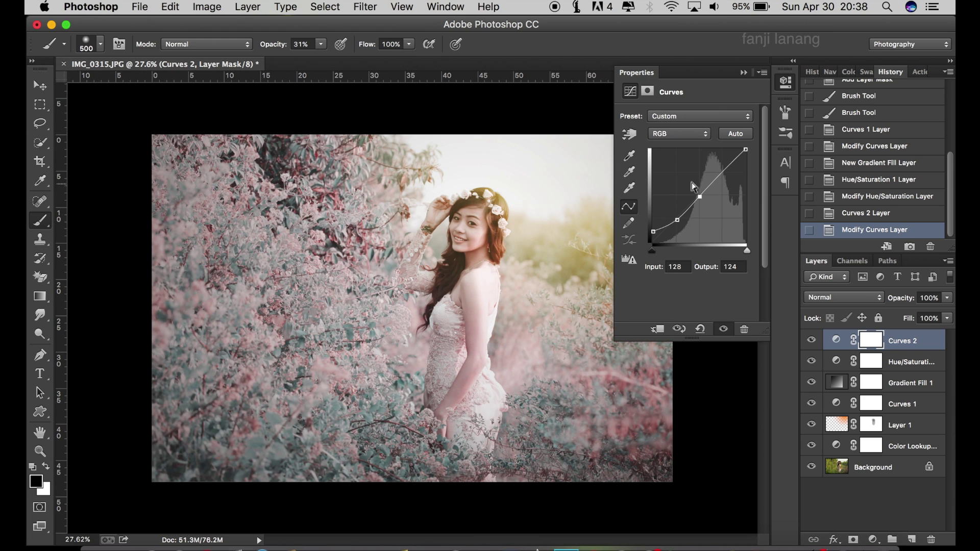
{"action": "left_click", "coordinate": [745, 72]}
{"action": "scroll", "coordinate": [717, 107], "scroll_direction": "up", "scroll_amount": 1}
- Compare Layer 1's glow, then brush its mask over the girl's face and hair to soften it
{"action": "scroll", "coordinate": [717, 108], "scroll_direction": "up", "scroll_amount": 1}
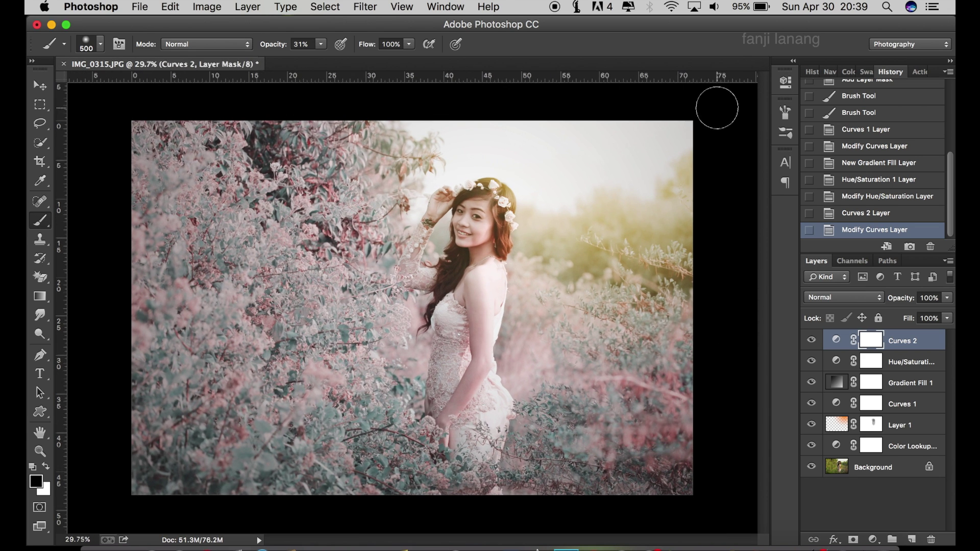
{"action": "left_click", "coordinate": [812, 425]}
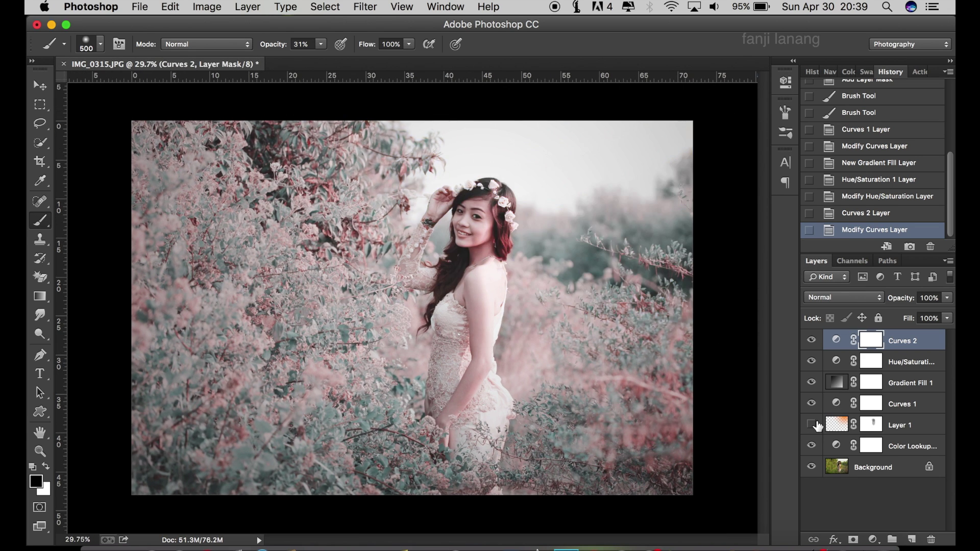
{"action": "left_click", "coordinate": [815, 424]}
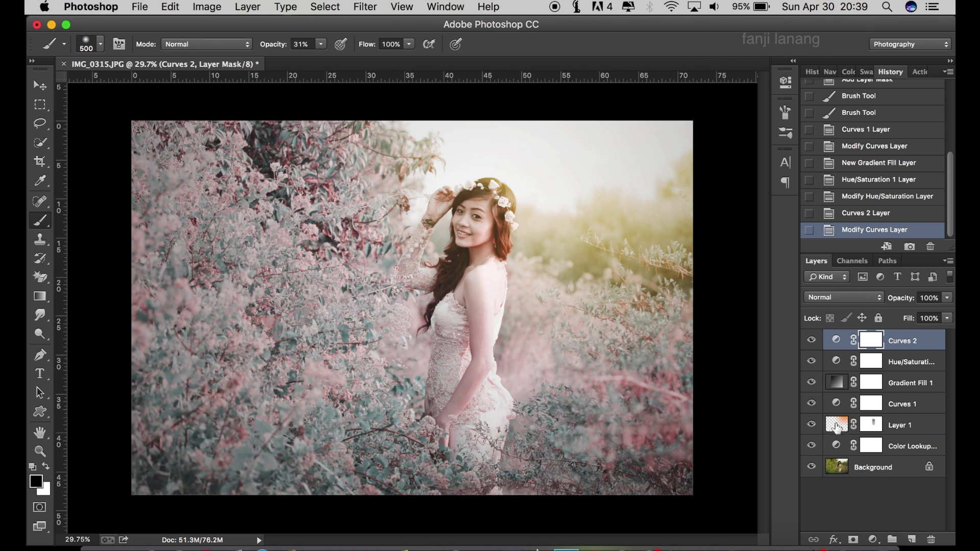
{"action": "left_click", "coordinate": [874, 425]}
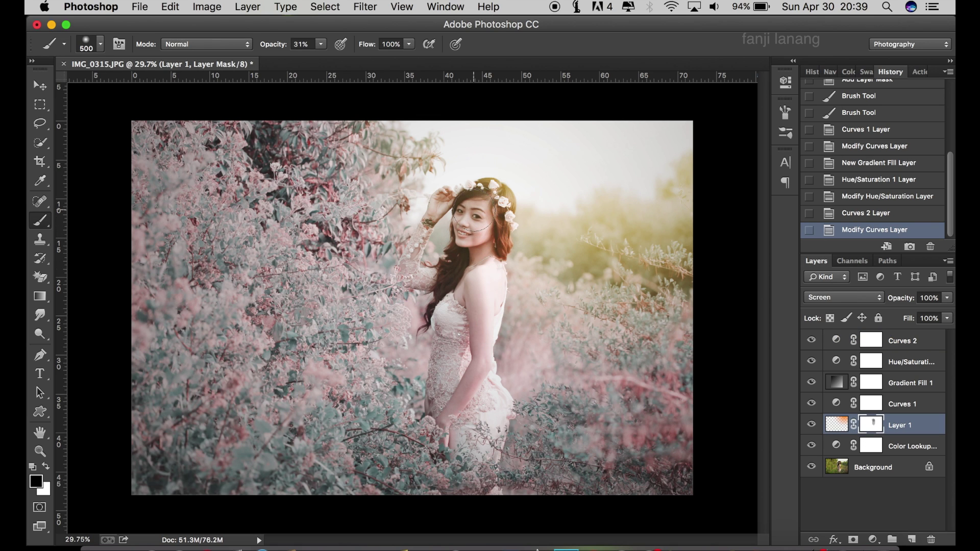
{"action": "left_click_drag", "start_coordinate": [472, 234], "coordinate": [460, 306]}
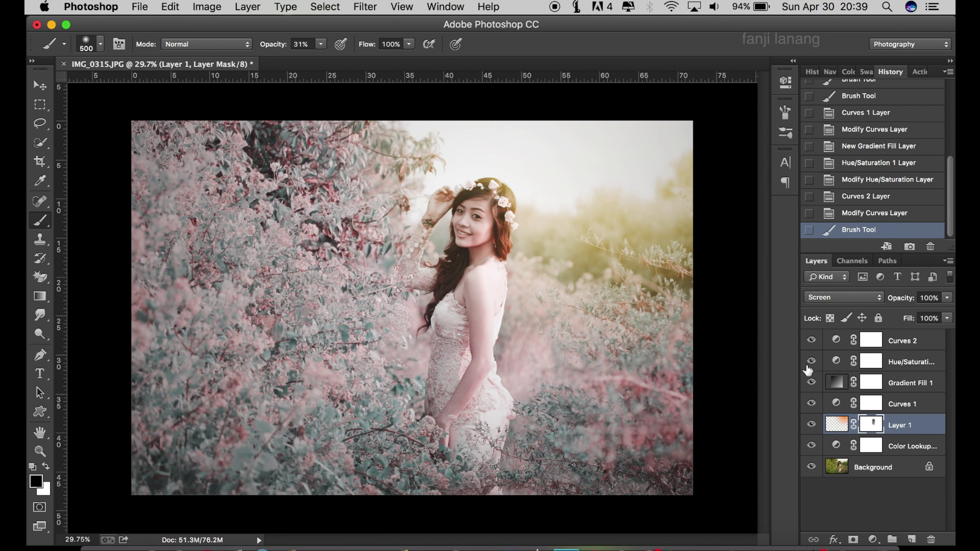
{"action": "left_click", "coordinate": [877, 347]}
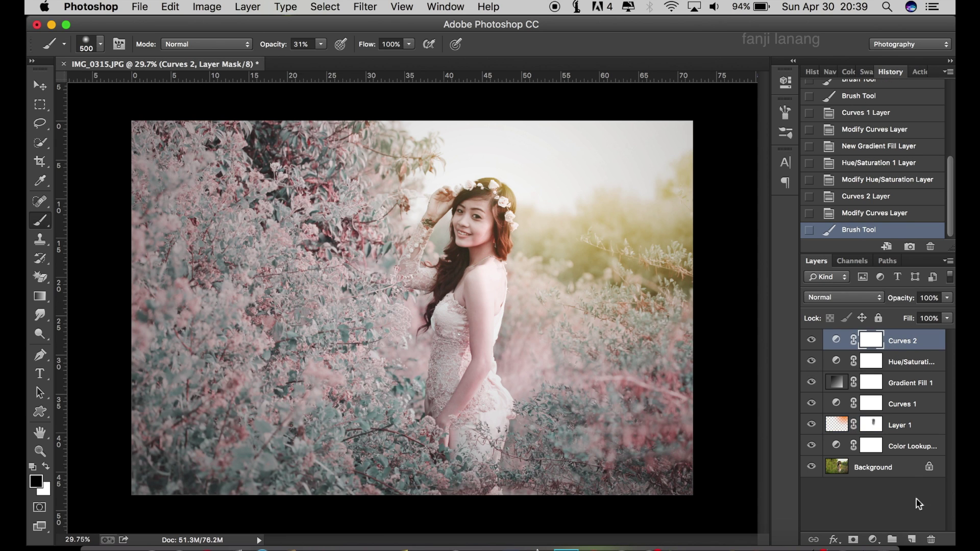
- Add a new empty layer, set white as the painting colour, and pick the 1391 px signature brush
{"action": "left_click", "coordinate": [912, 539]}
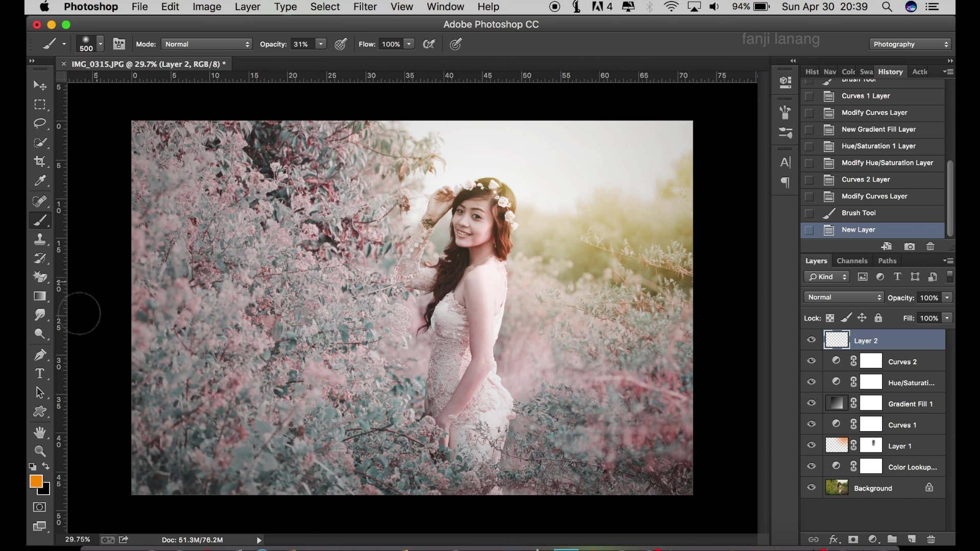
{"action": "left_click", "coordinate": [33, 467]}
{"action": "left_click", "coordinate": [46, 467]}
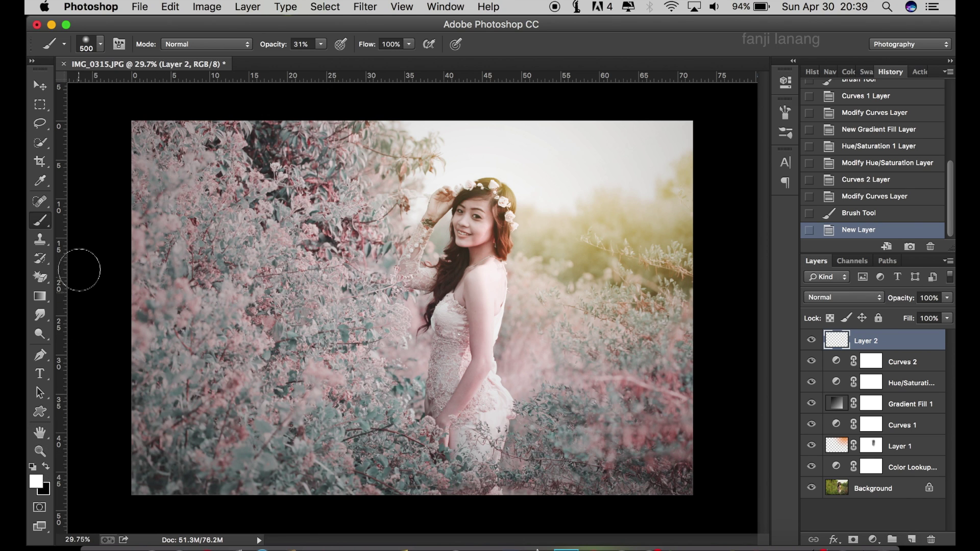
{"action": "left_click", "coordinate": [101, 45]}
{"action": "left_click_drag", "start_coordinate": [187, 154], "coordinate": [196, 191]}
{"action": "left_click", "coordinate": [150, 191]}
{"action": "left_click", "coordinate": [321, 44]}
- At 100% opacity and 500 px size, stamp the white signature in the photo's lower-left corner
{"action": "left_click_drag", "start_coordinate": [357, 56], "coordinate": [409, 58]}
{"action": "key", "text": "bracketleft"}
{"action": "key", "text": "bracketleft"}
{"action": "key", "text": "bracketleft"}
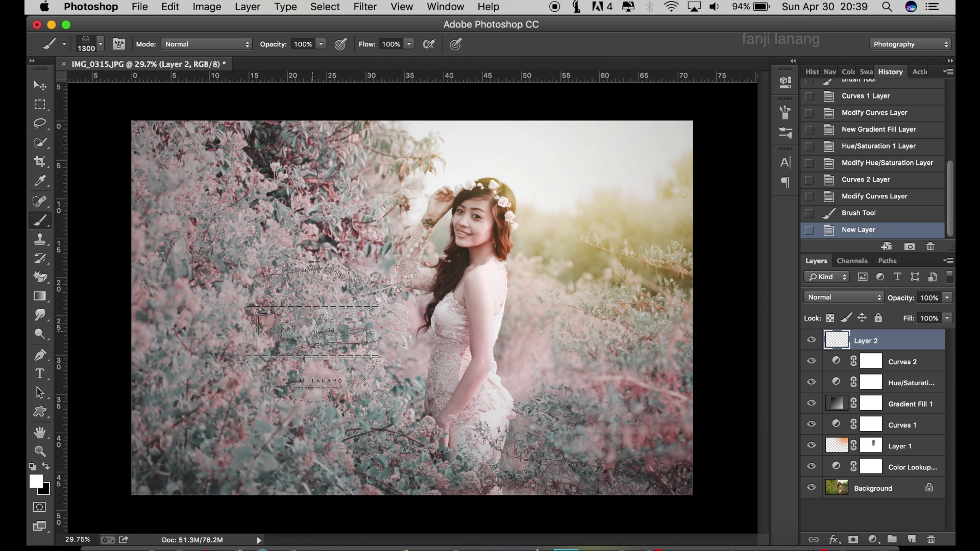
{"action": "key", "text": "bracketleft"}
{"action": "key", "text": "bracketleft"}
{"action": "key", "text": "bracketleft"}
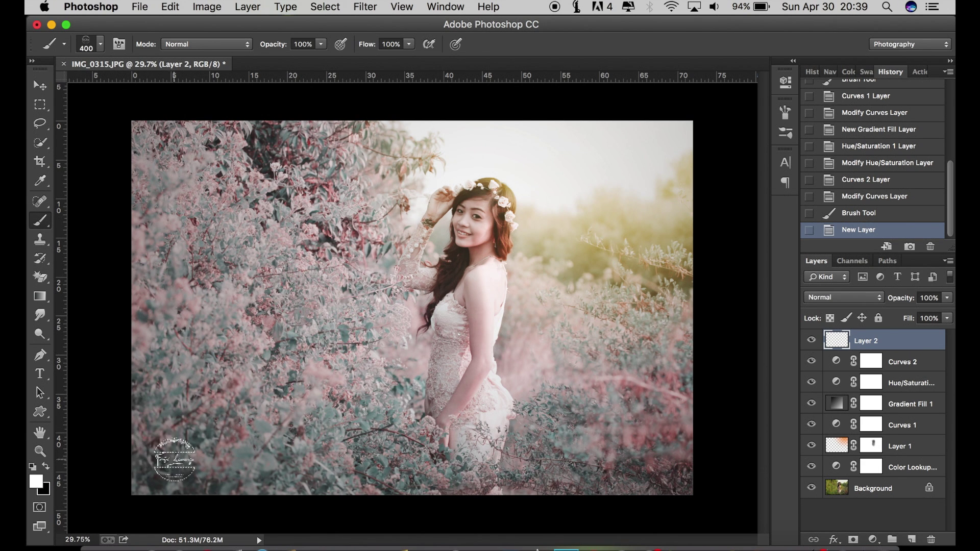
{"action": "left_click", "coordinate": [175, 459]}
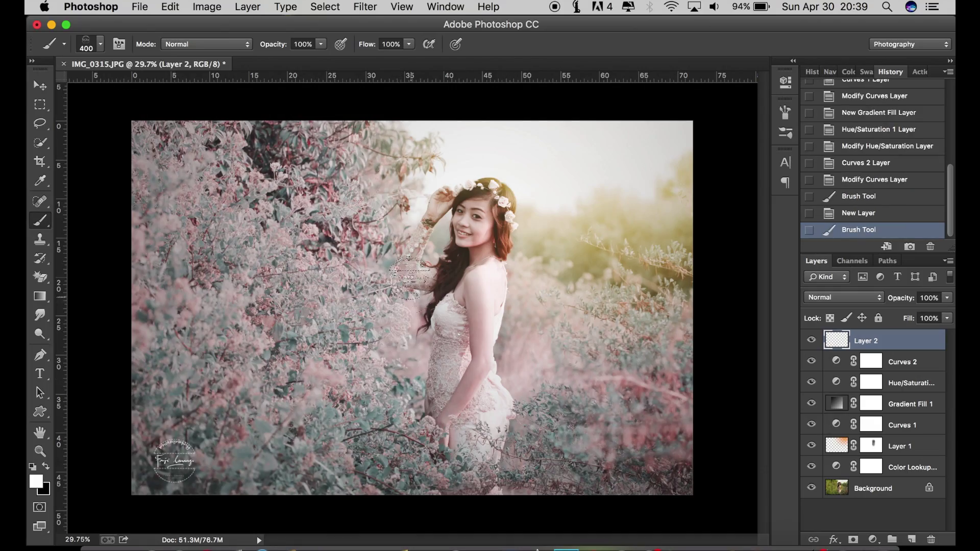